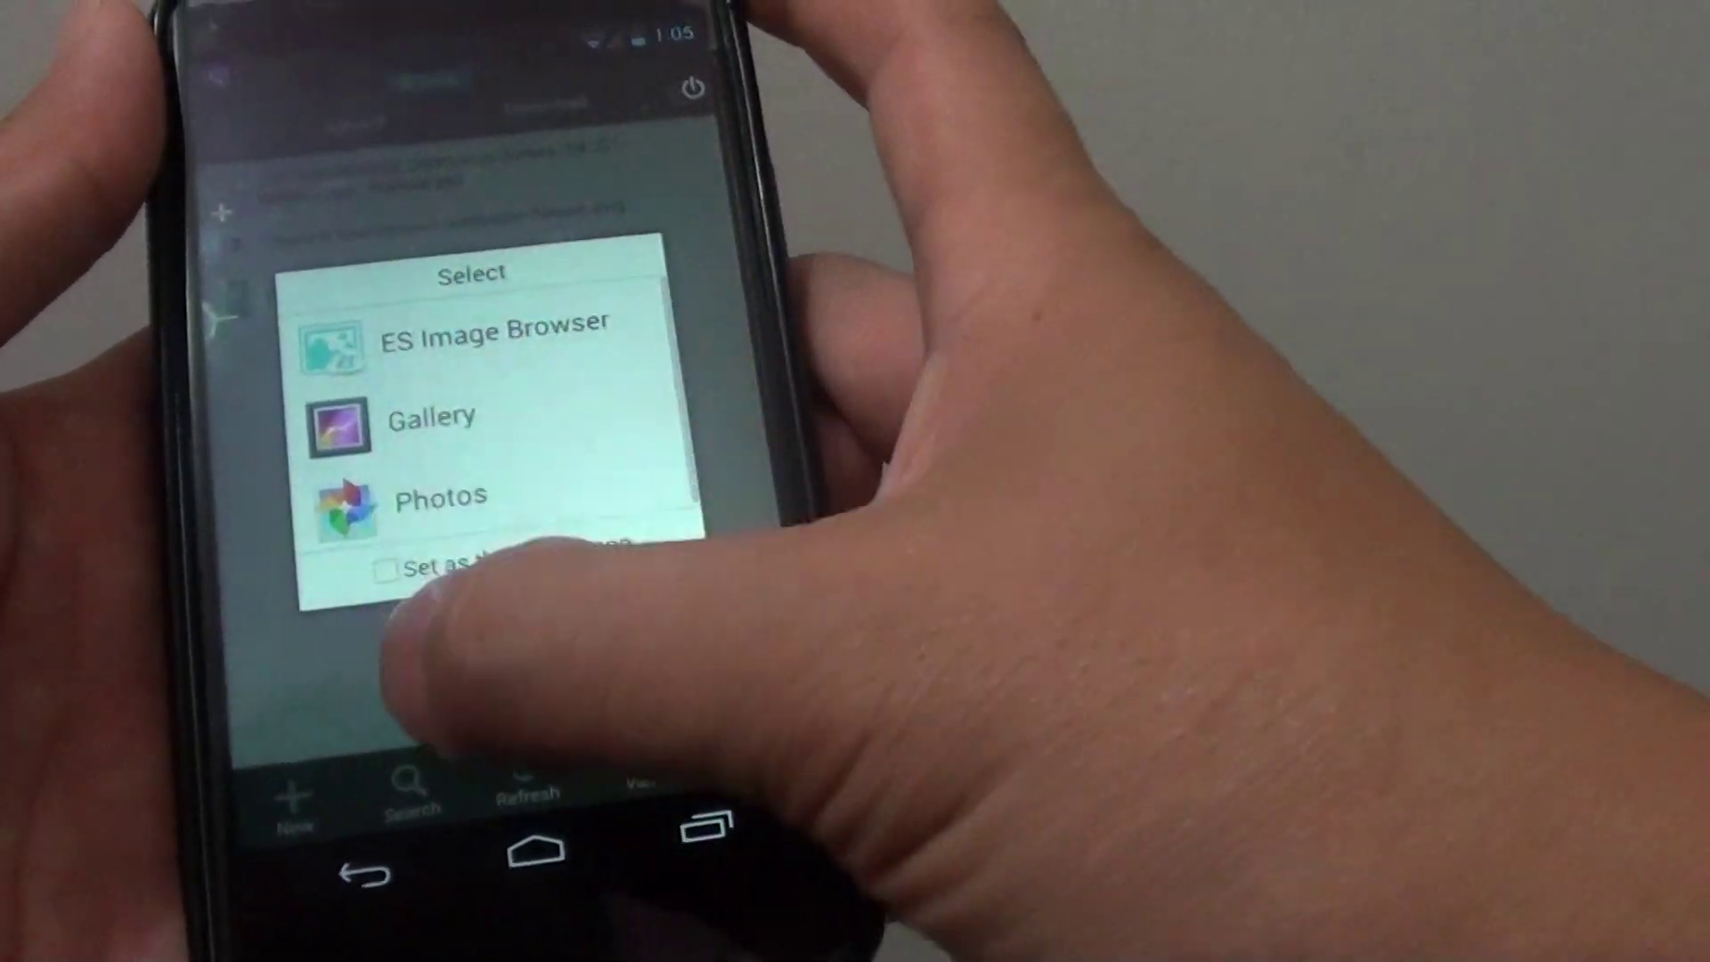
- Close the viewer chooser for the Download folder's wallpaper PNG without picking an app
left_click(454, 629)
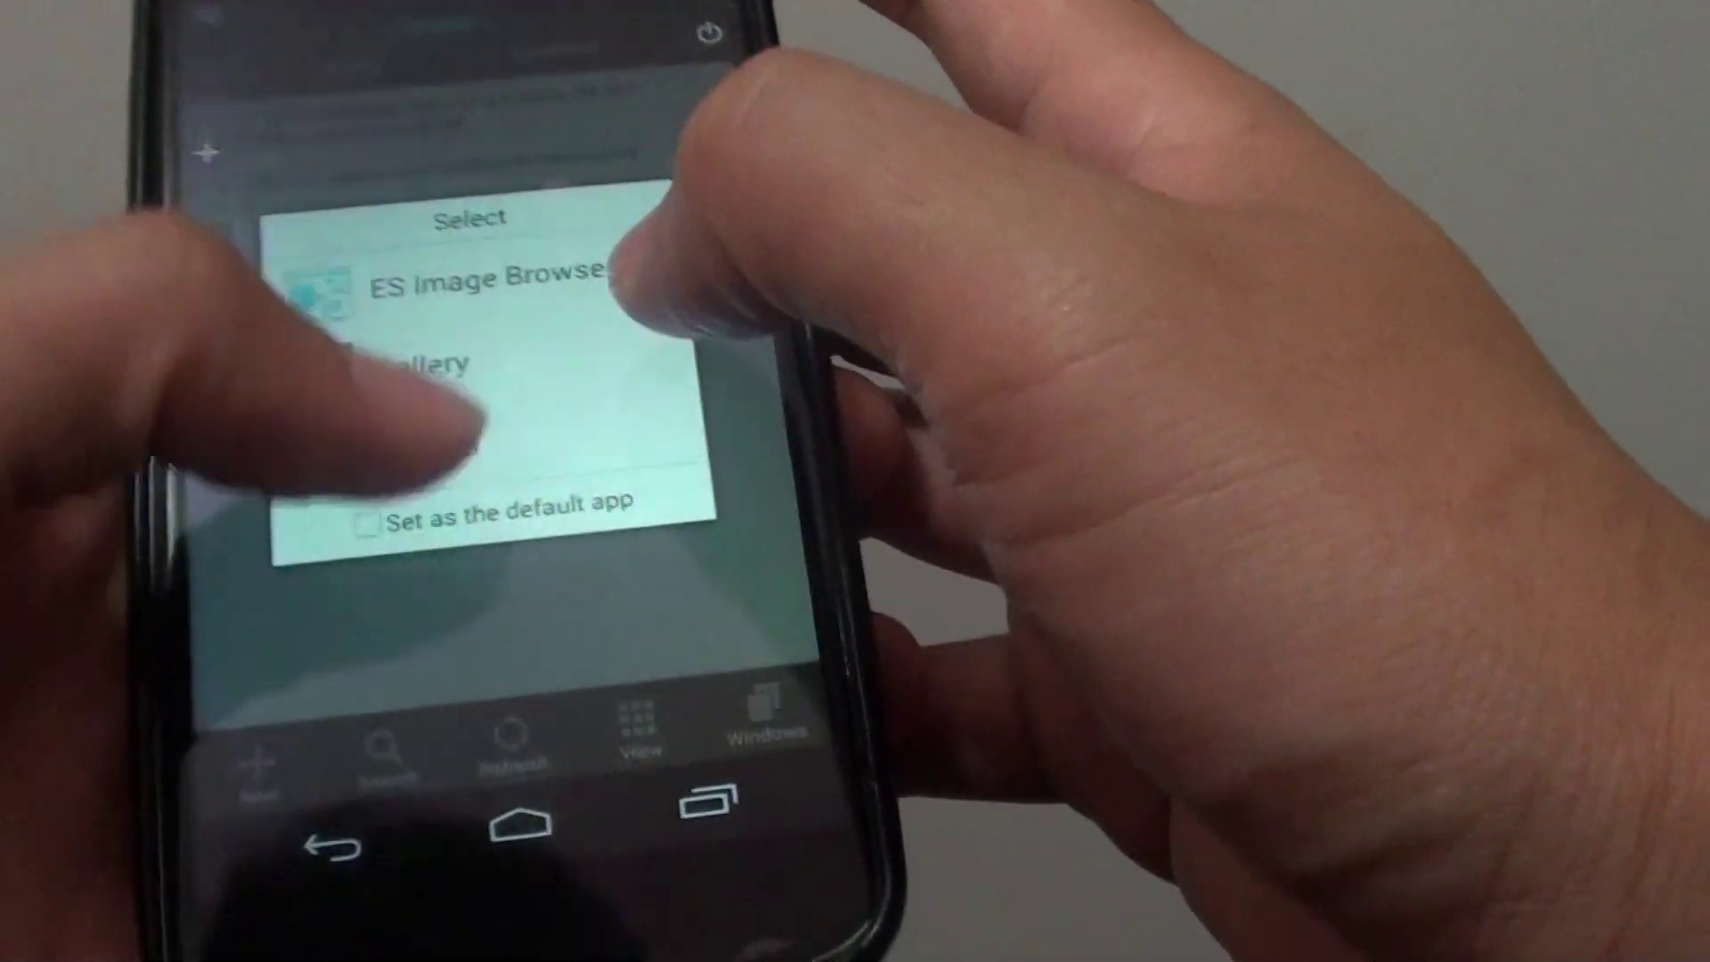
- Make Gallery the default viewer, open the wallpaper PNG in it, and return to Download
left_click(359, 551)
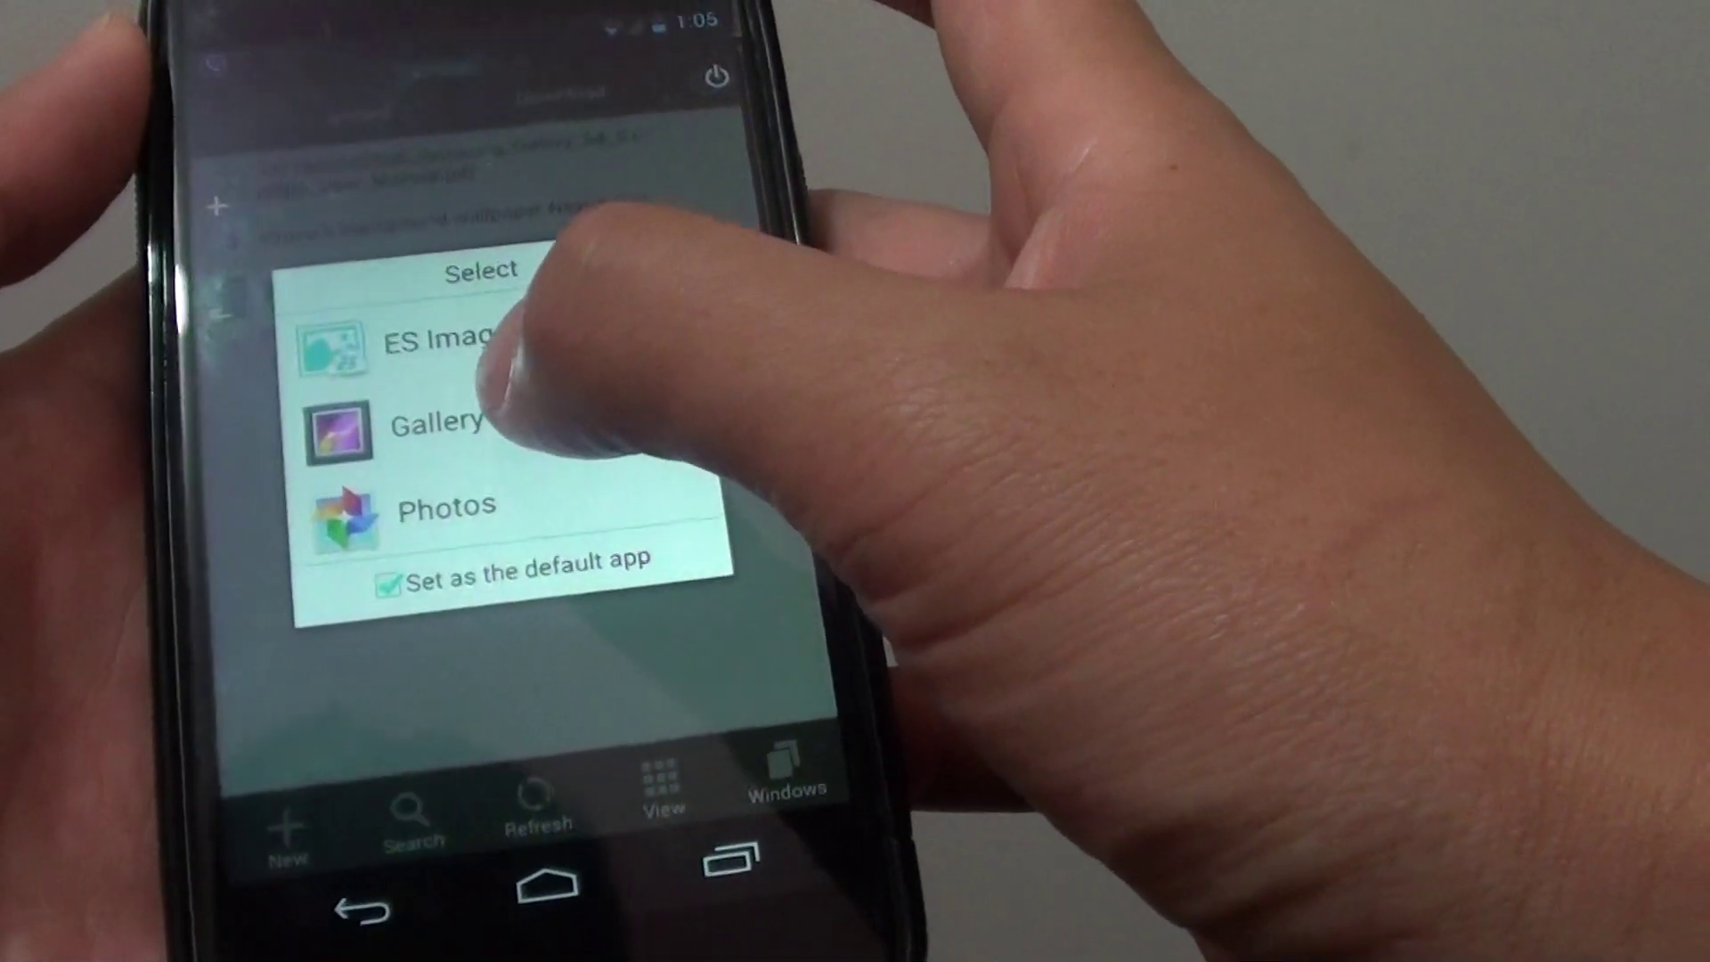
left_click(441, 415)
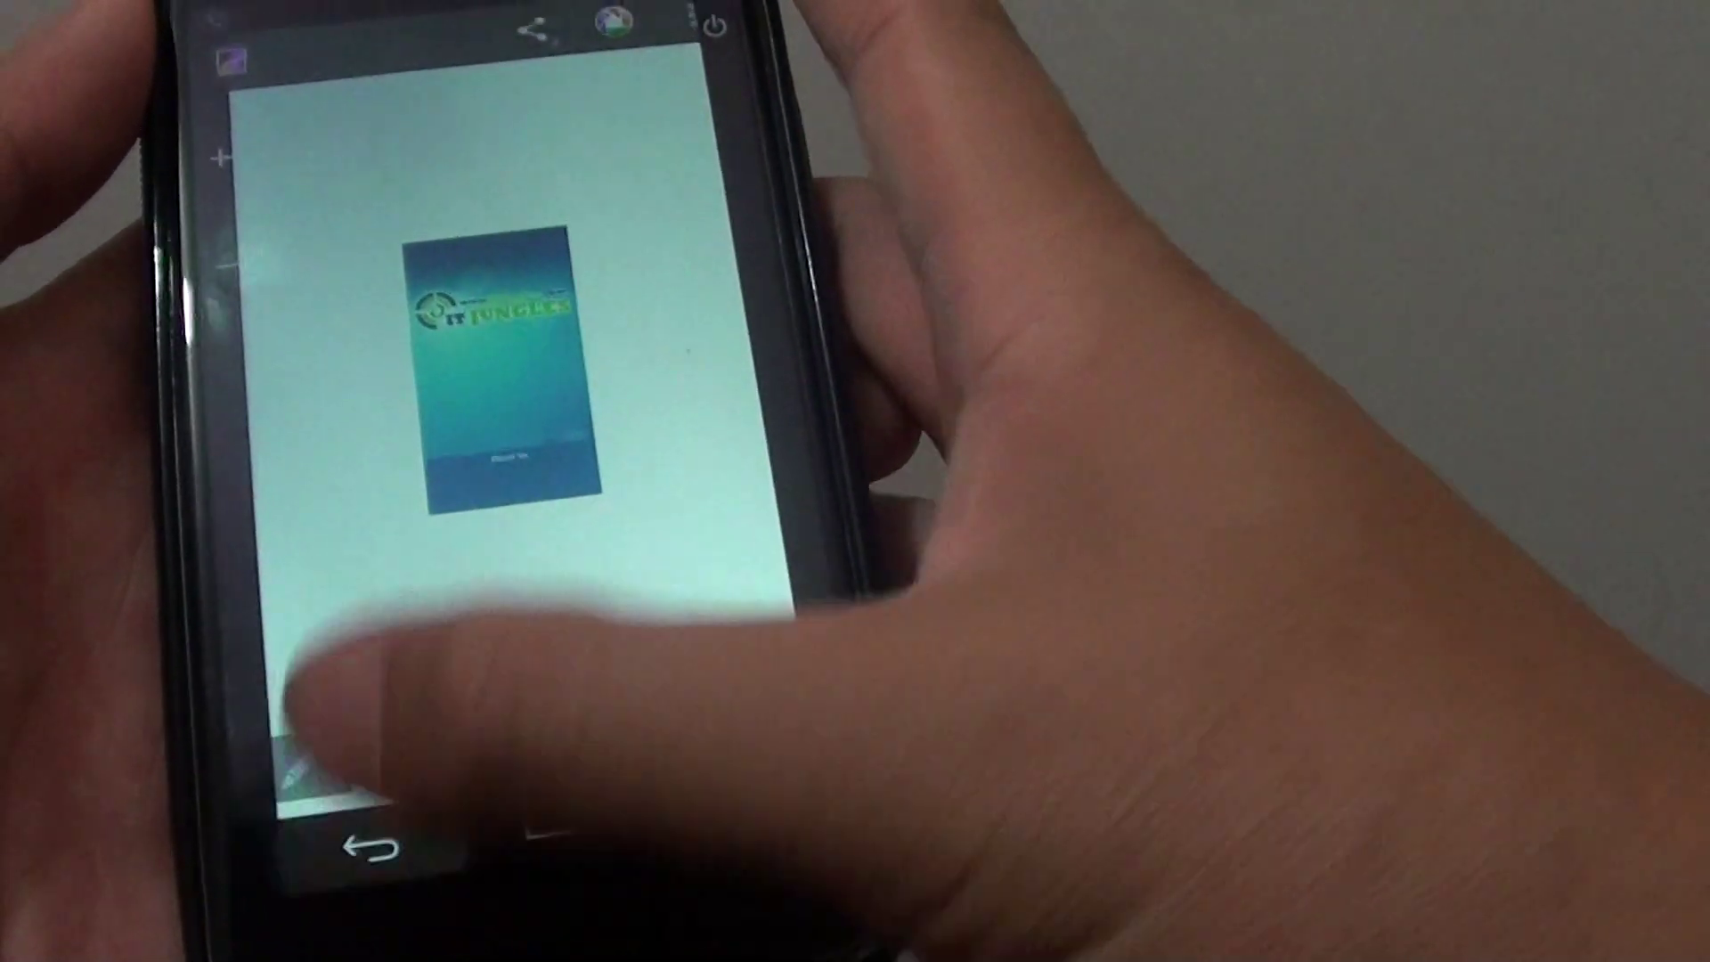
left_click(354, 882)
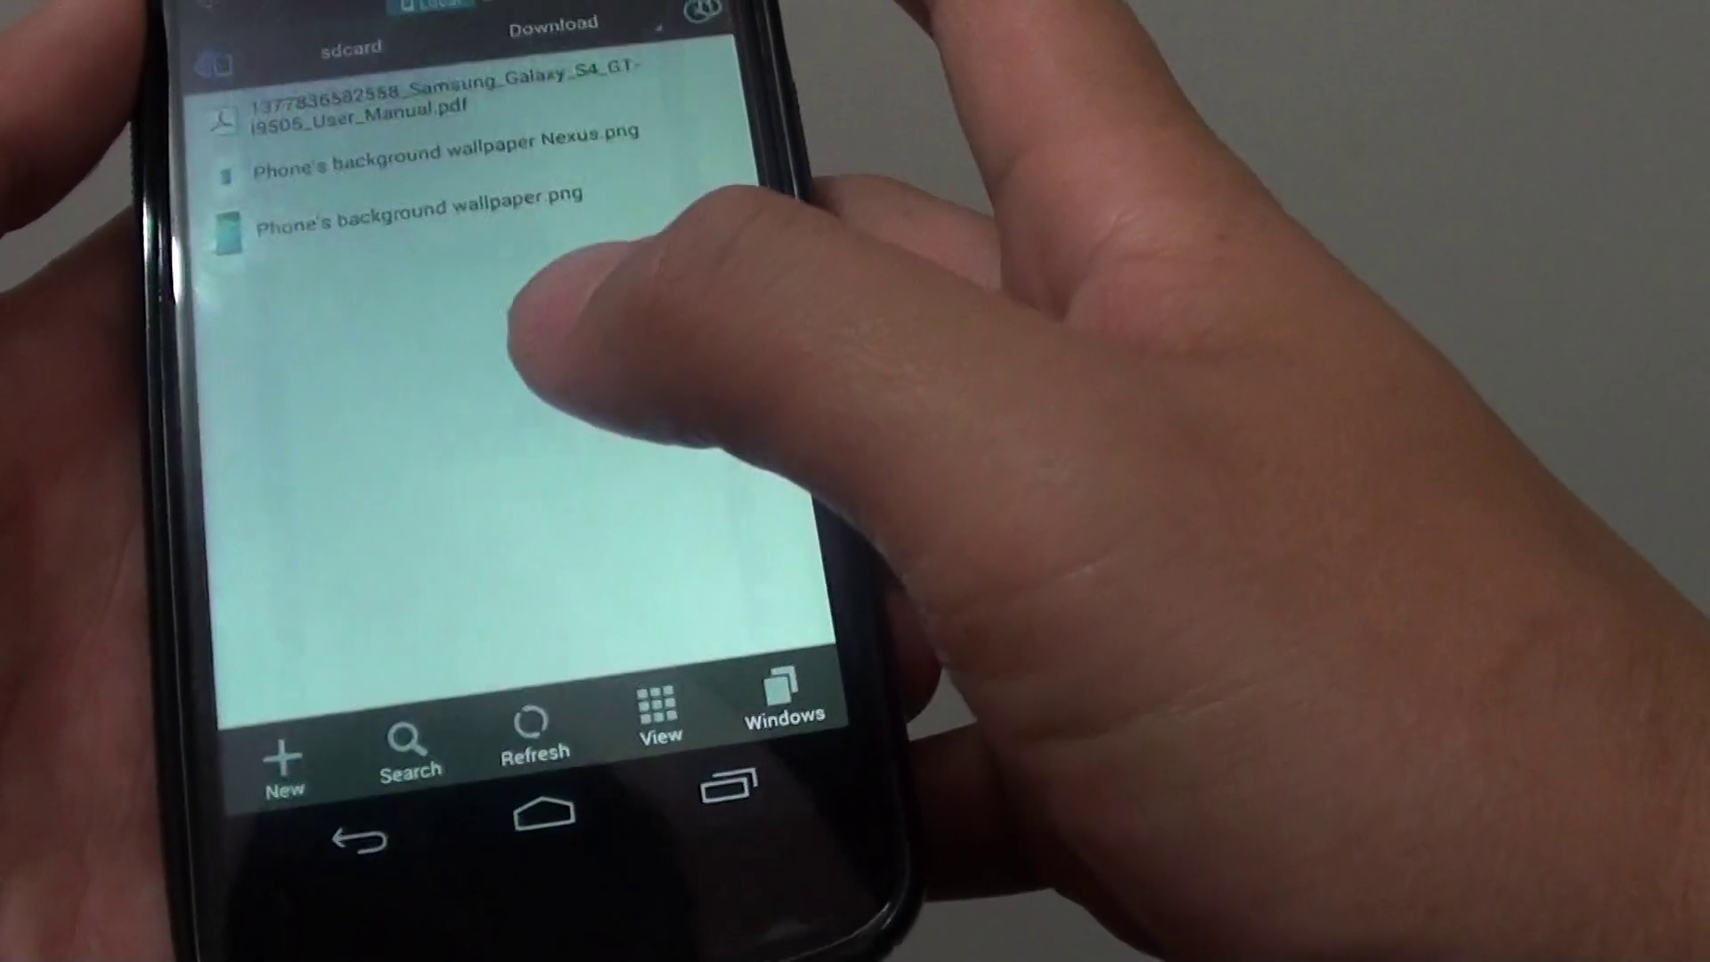